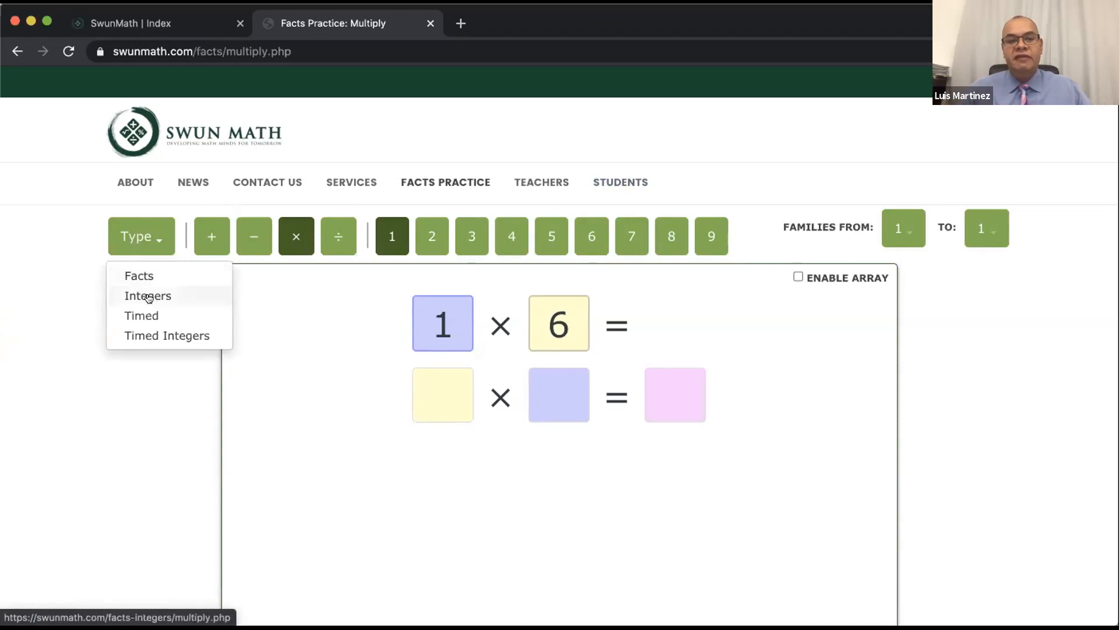
Preview the Integers, Timed and Timed Integers types of multiplication practice and return to the Facts type.
click(148, 296)
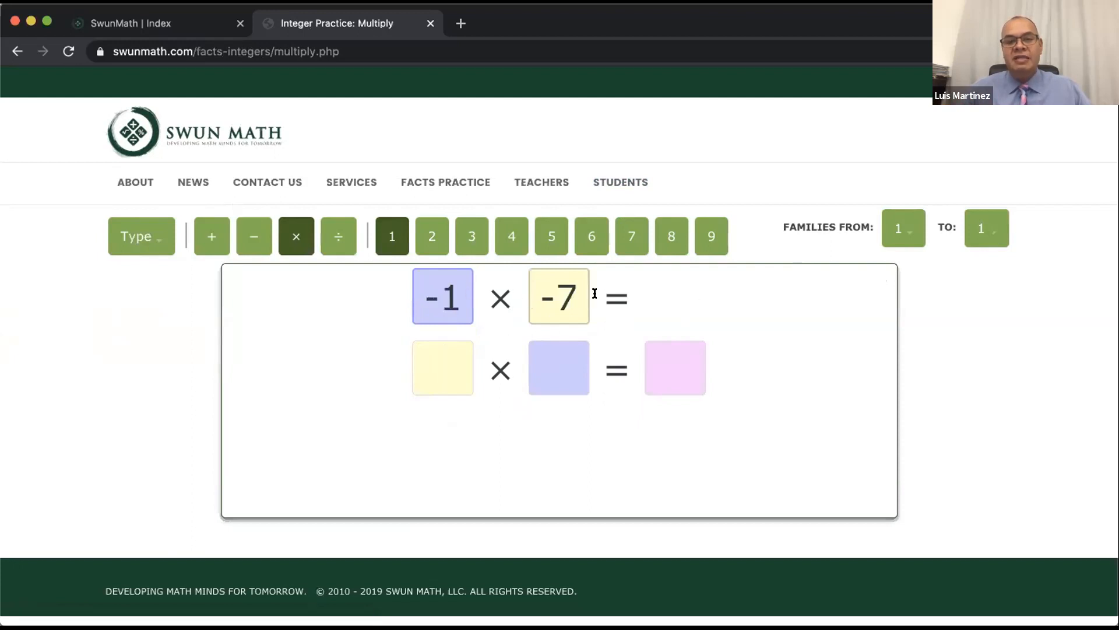
click(145, 240)
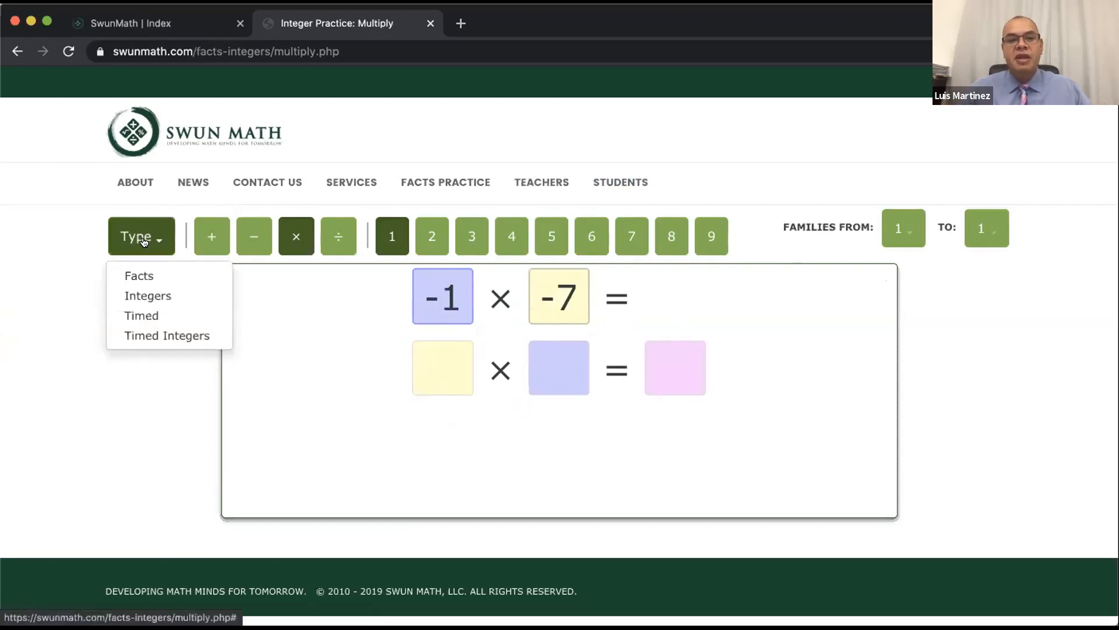
click(150, 314)
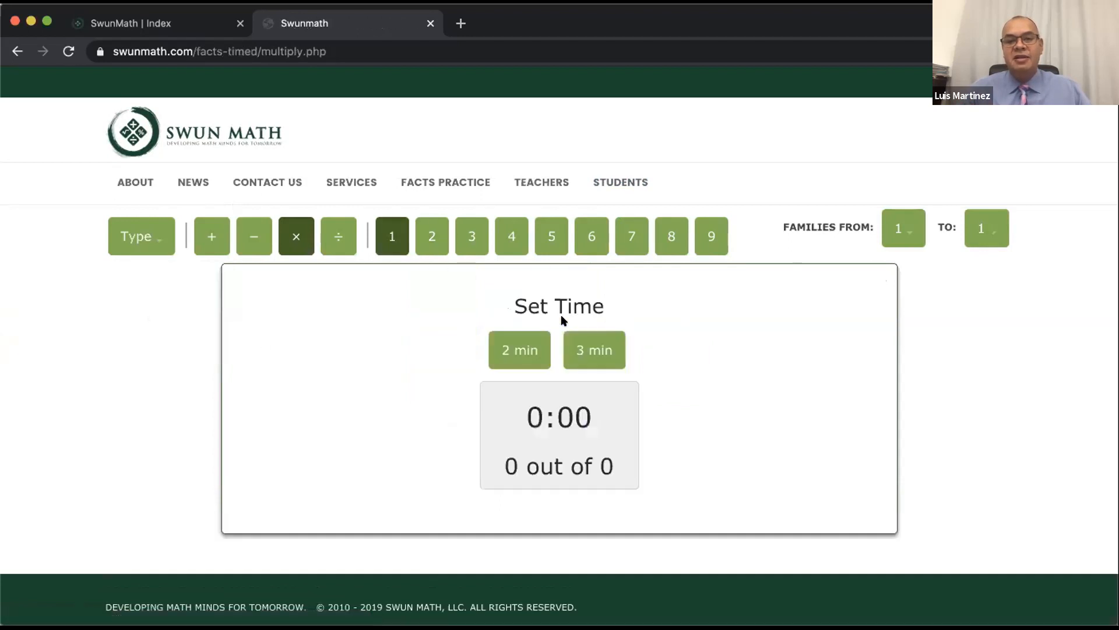
click(153, 247)
click(156, 329)
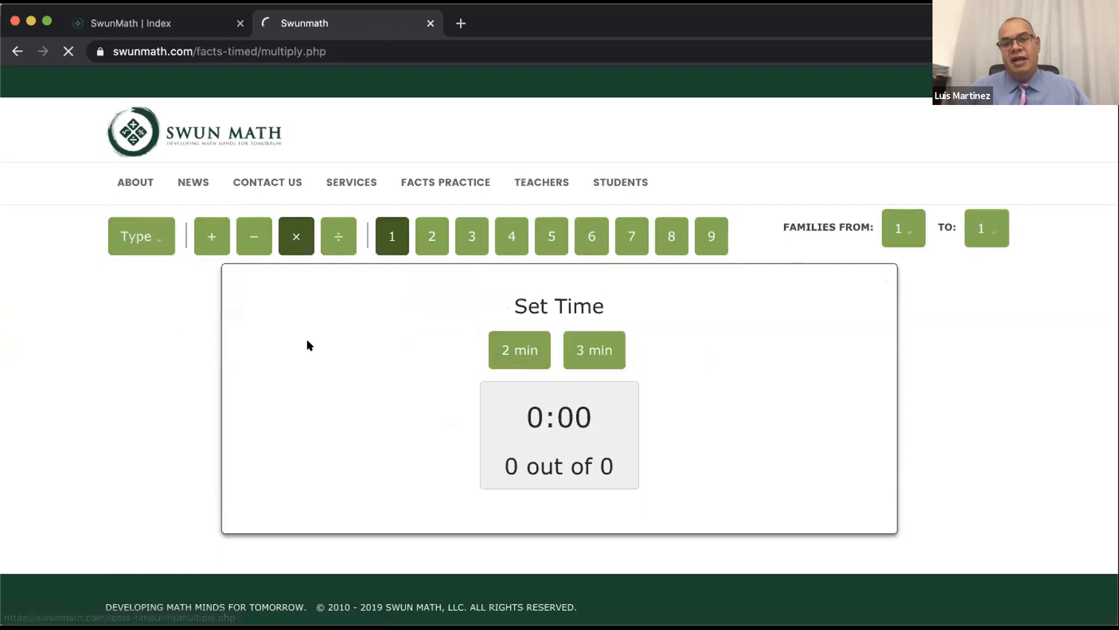
click(524, 353)
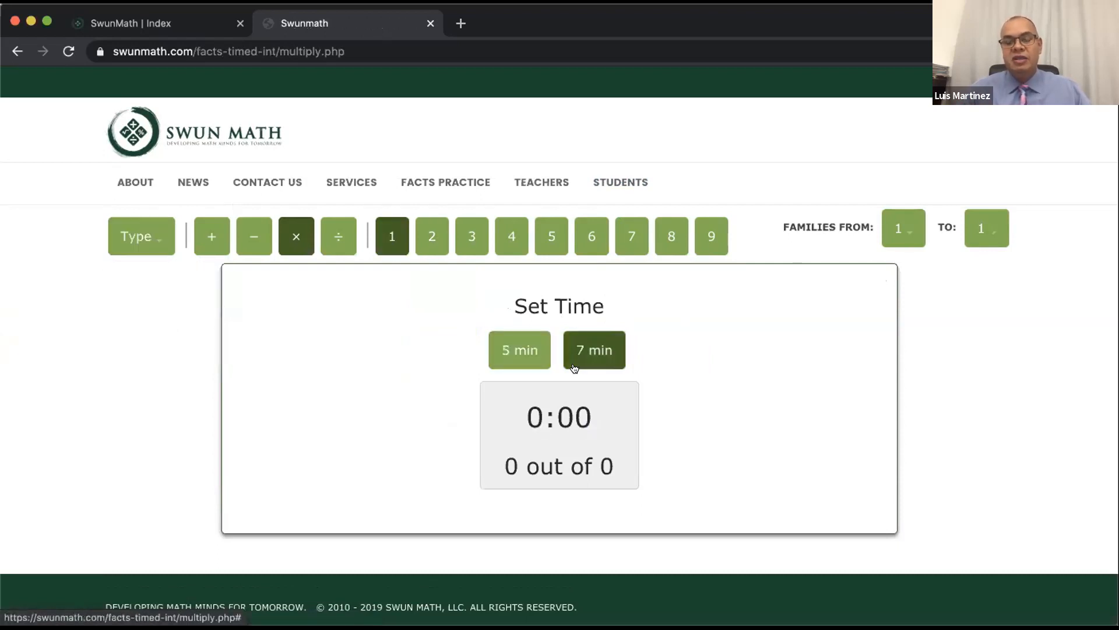
click(153, 240)
click(157, 272)
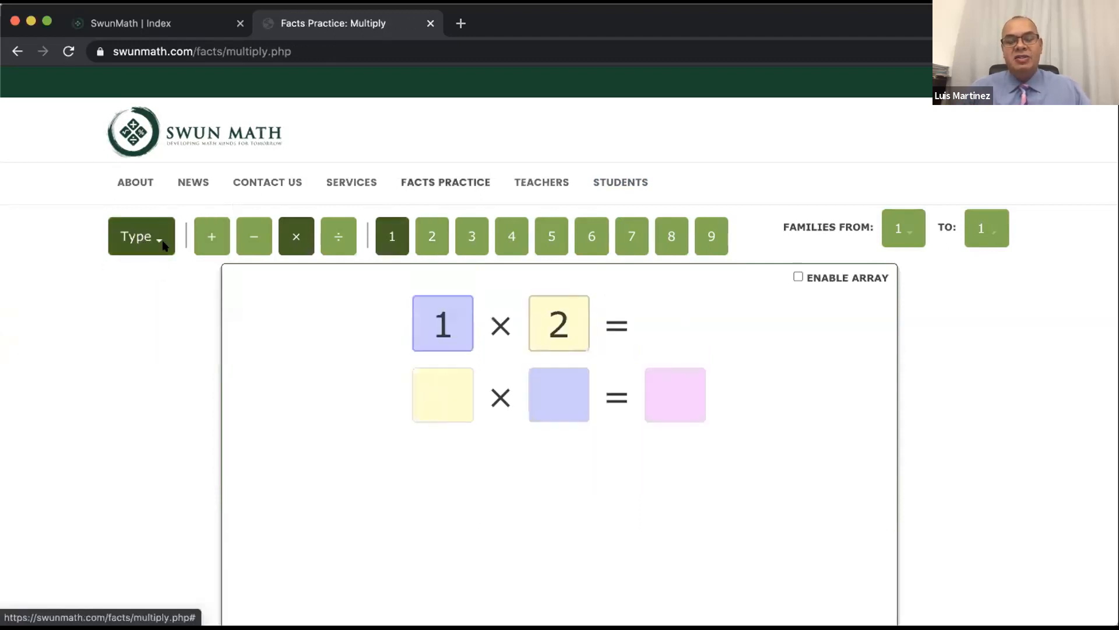
Browse the facts practice pages for addition, subtraction and multiplication.
click(203, 241)
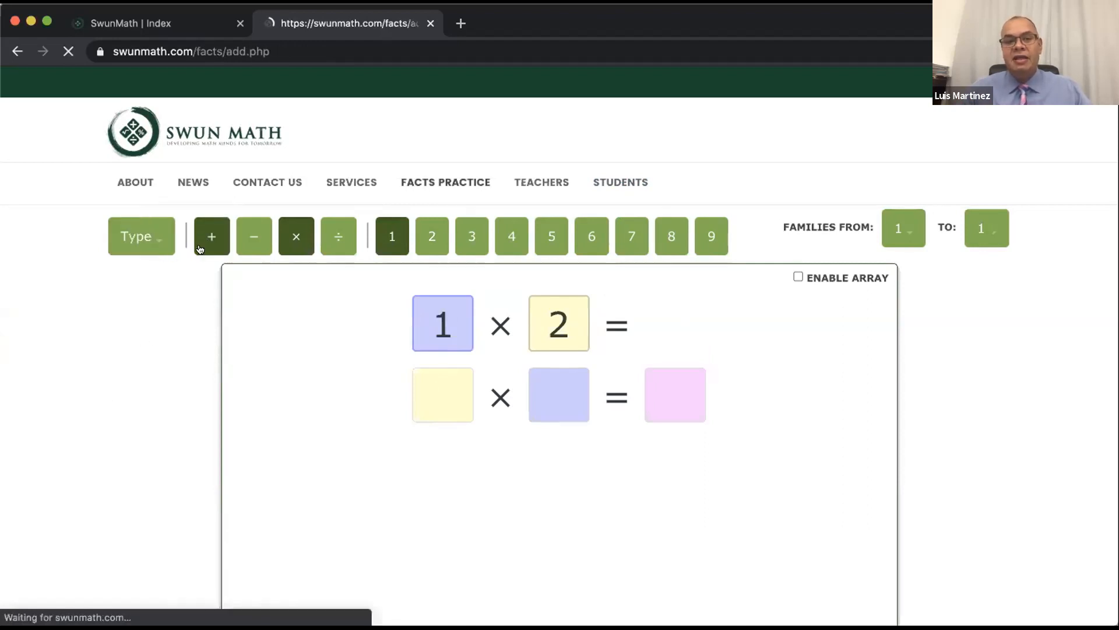
click(252, 242)
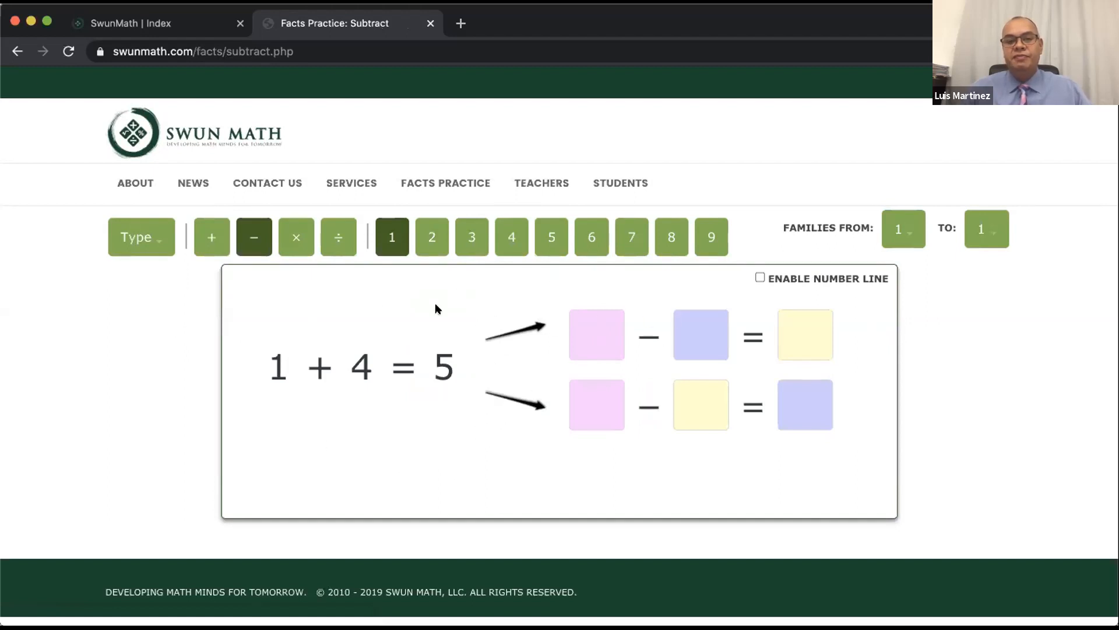
click(292, 240)
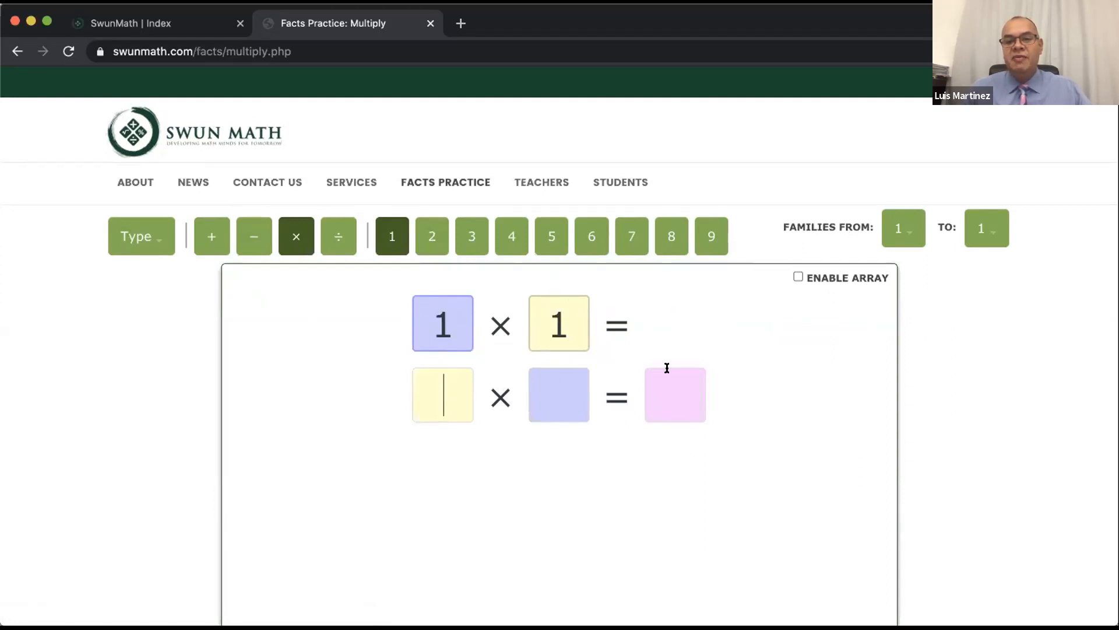
Open the division facts practice and complete the 1 × 3 = 3 family with 3 ÷ 1 = 3 and 3 ÷ 3 = 1.
click(342, 246)
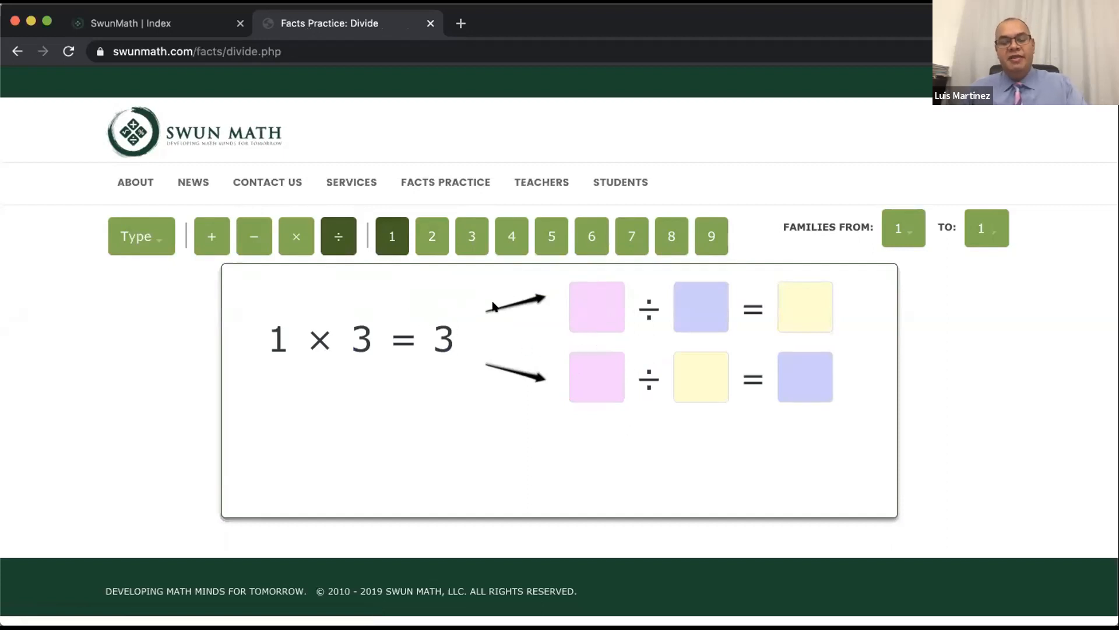
text(3)
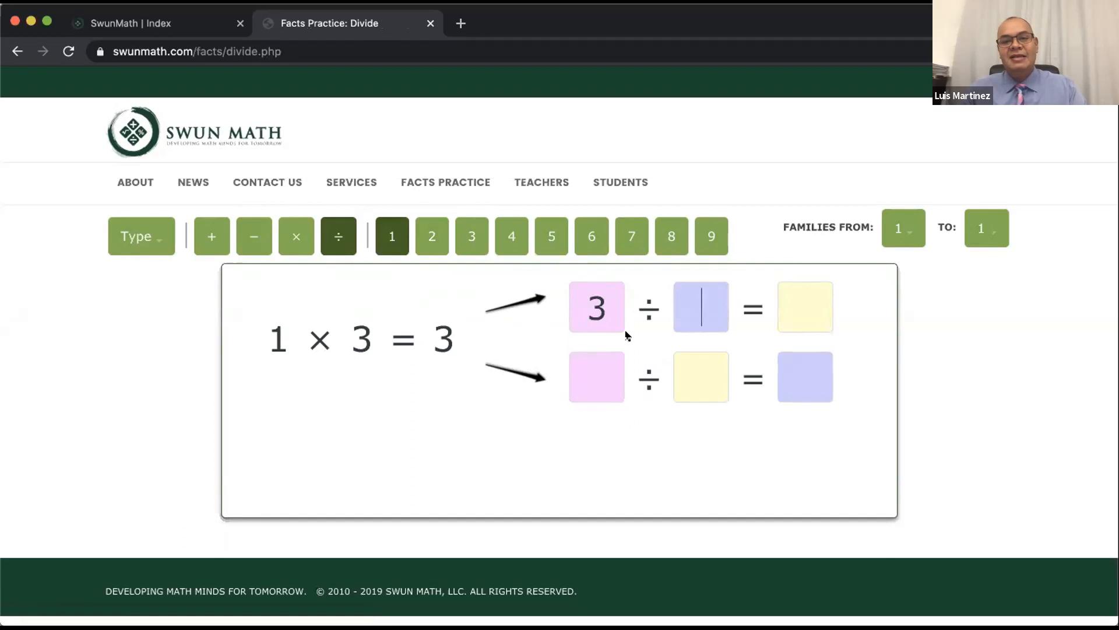
text(1)
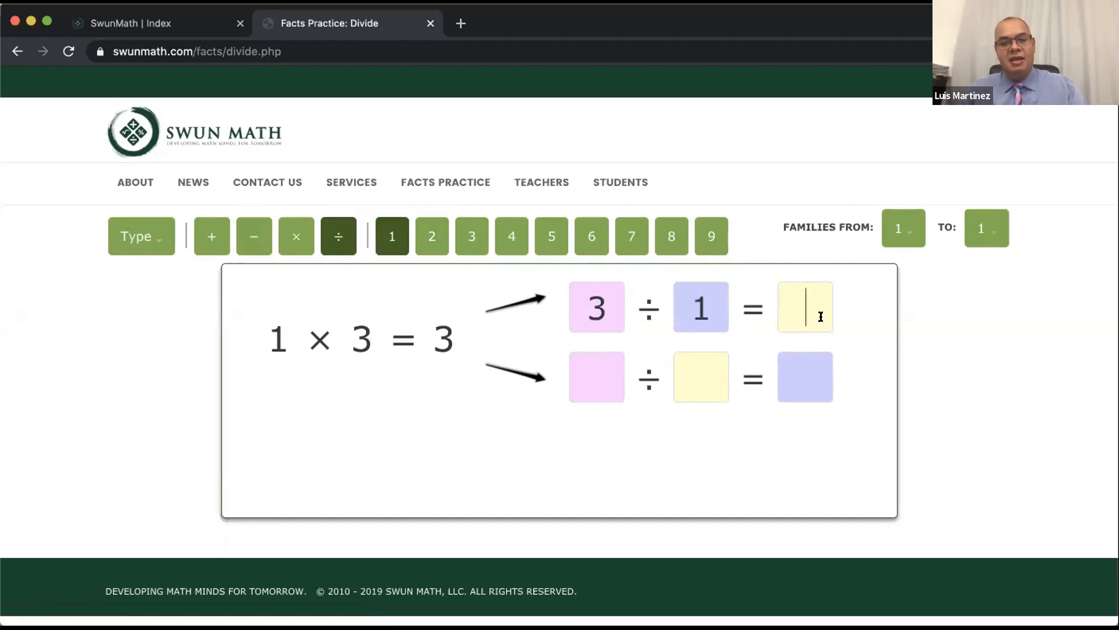
text(33)
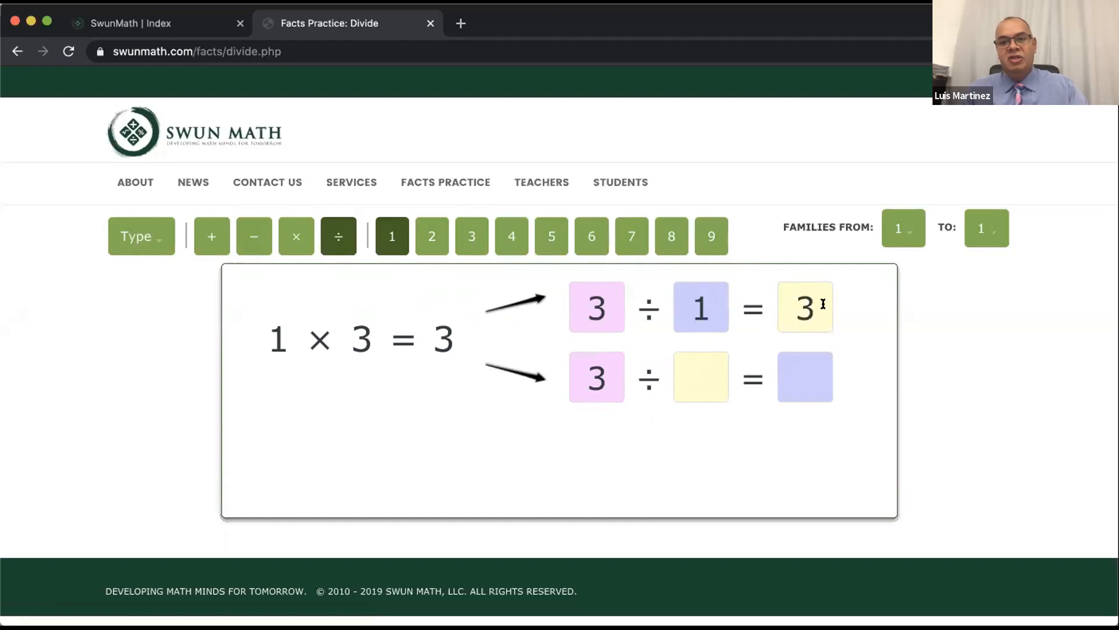
text(31)
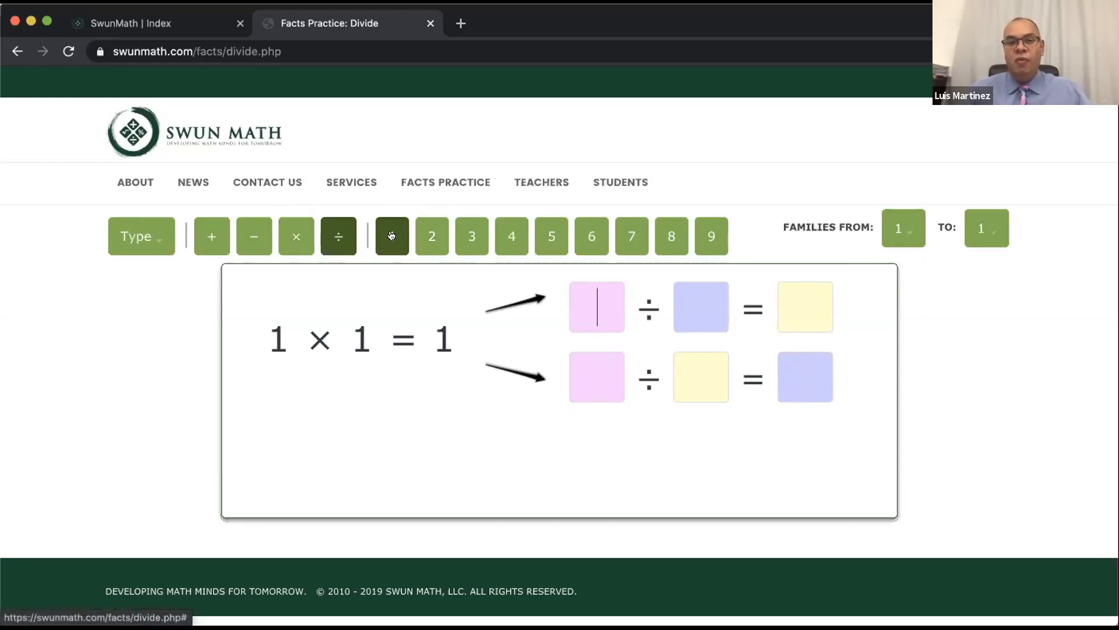
Try the division practice with families 2 and 3 individually, and set the family range from 1 to 5.
click(429, 234)
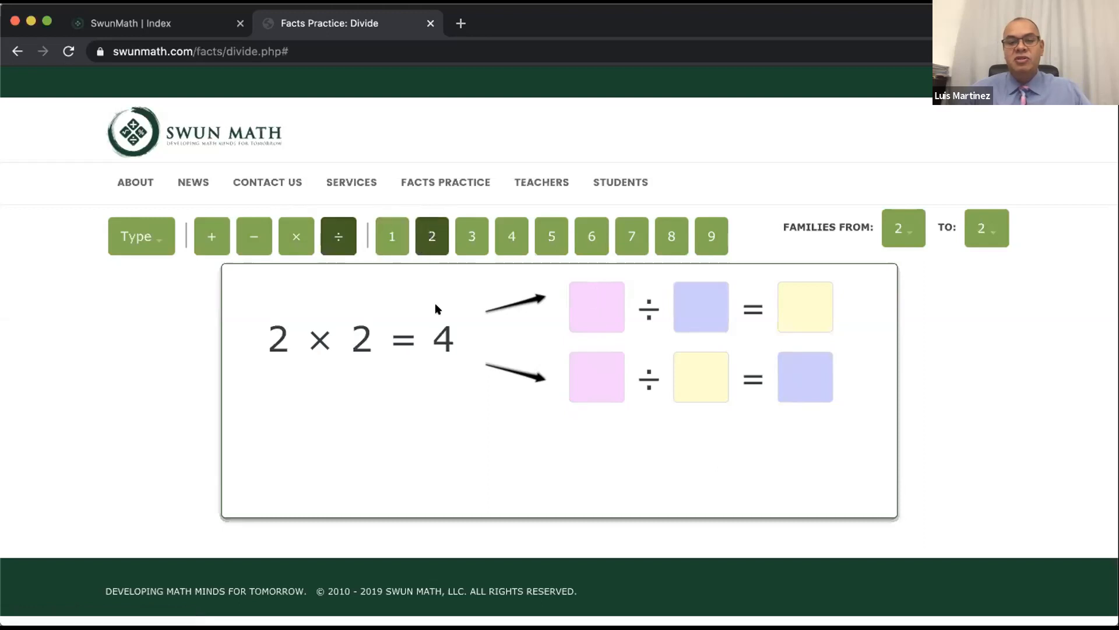
click(472, 235)
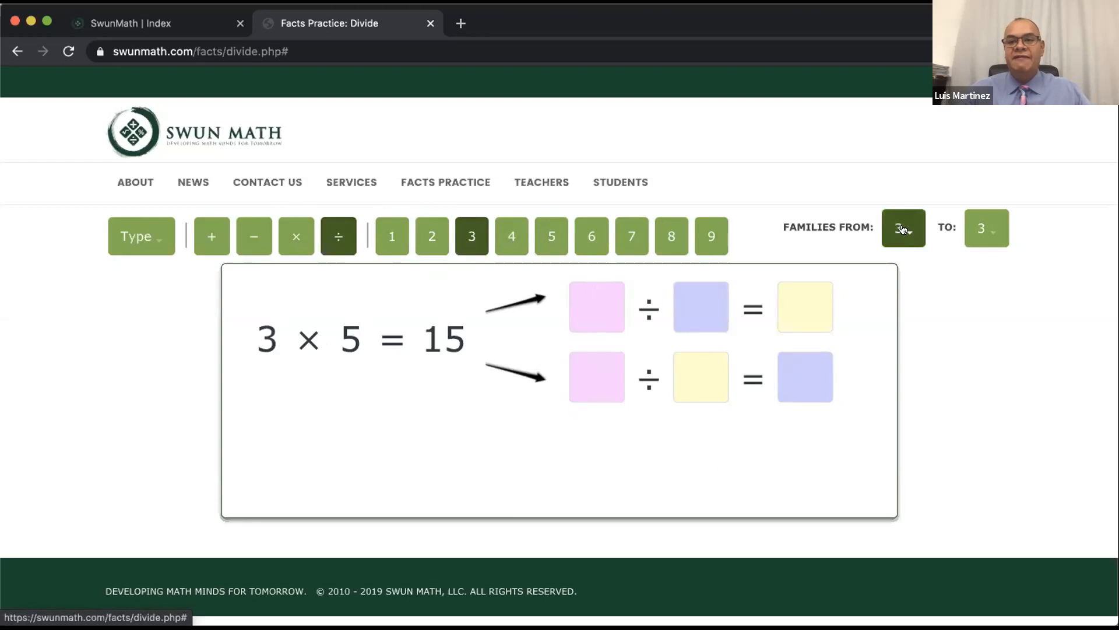
click(902, 229)
click(893, 265)
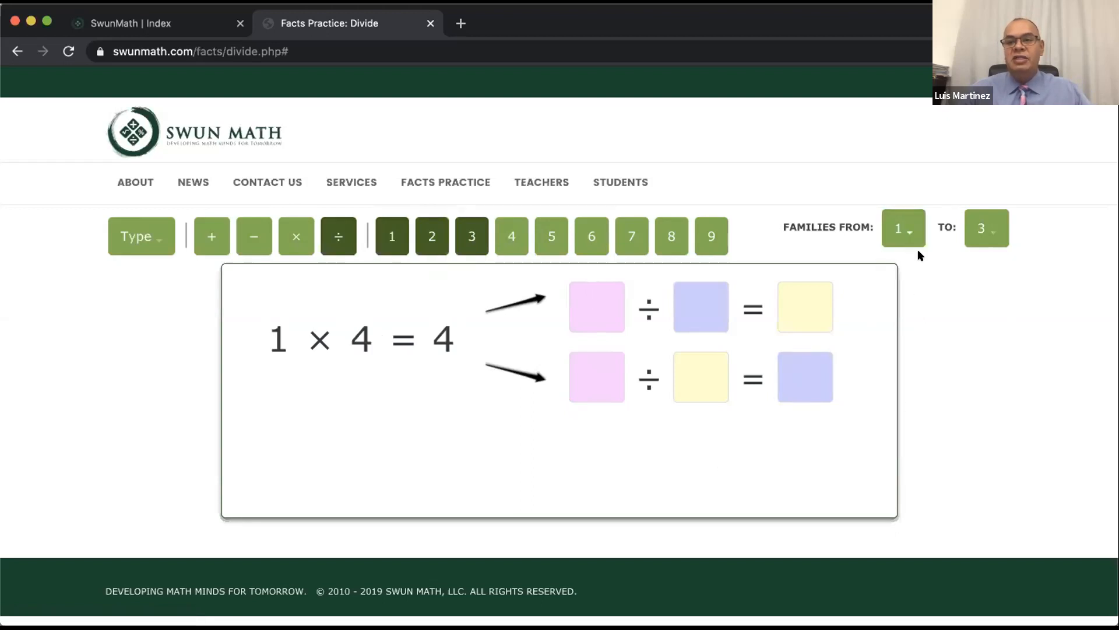
click(985, 232)
click(984, 343)
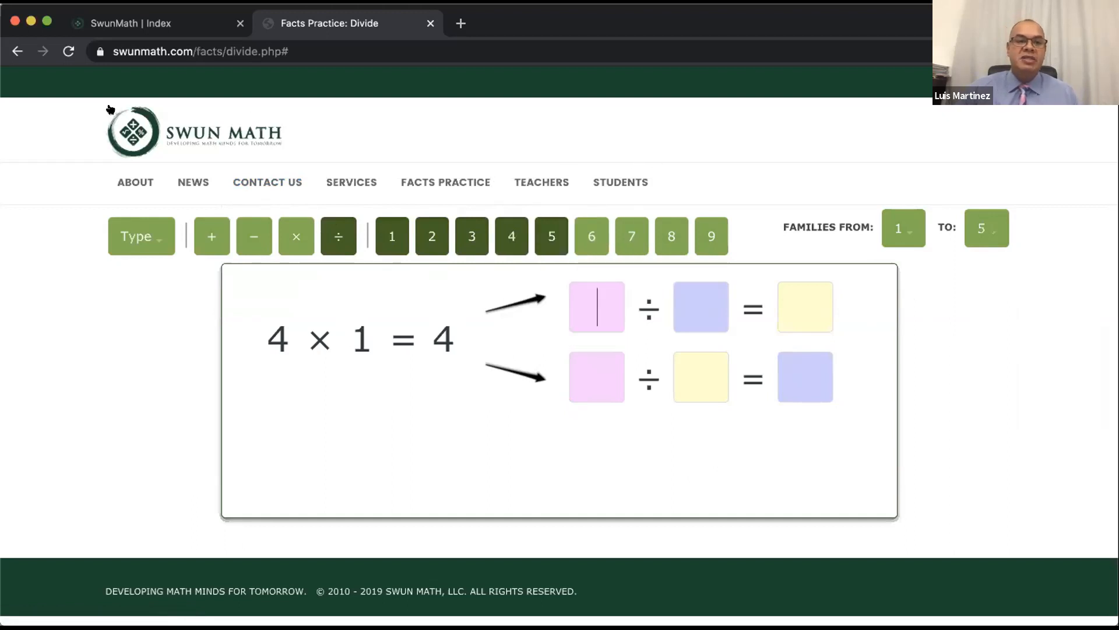
Return to the Swun Math home page and open the Classroom for students.
click(124, 133)
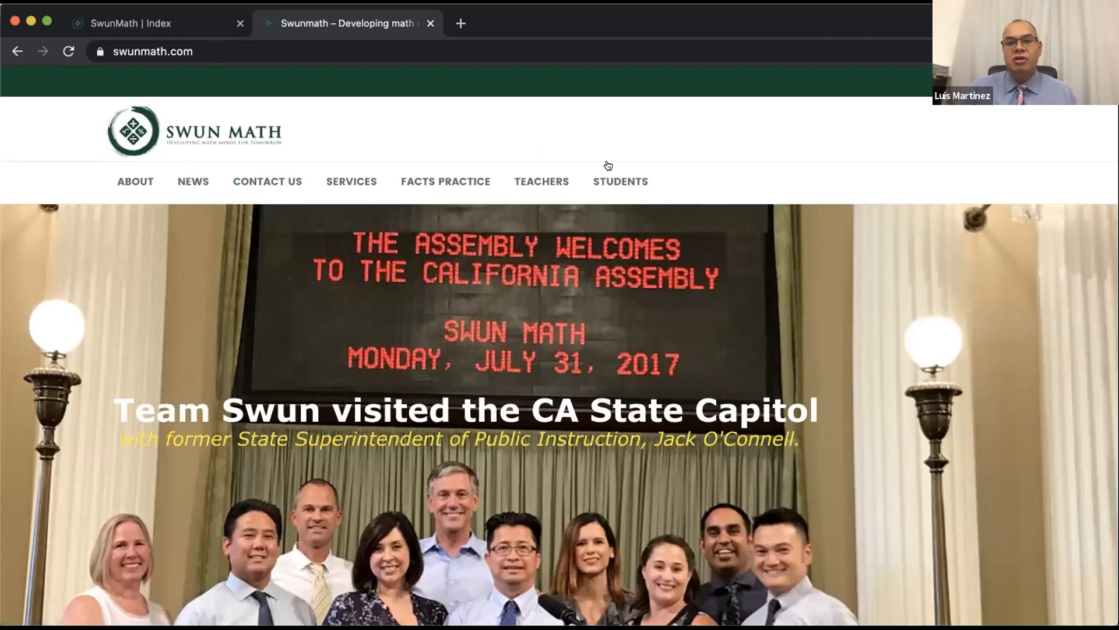
mouse_move(612, 177)
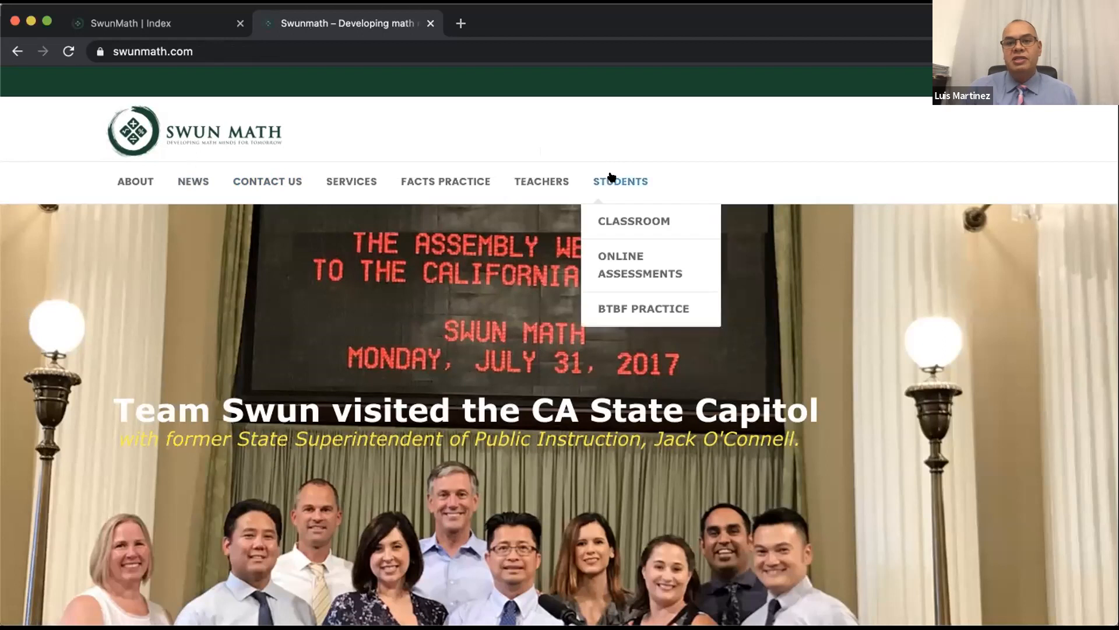
click(650, 223)
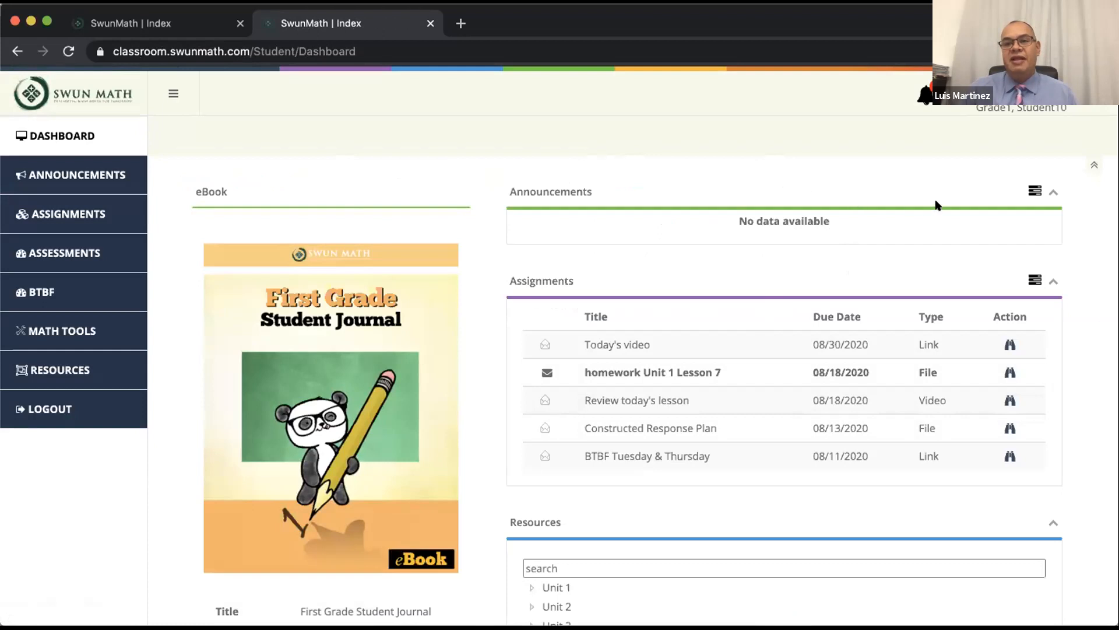
View the details of the "homework Unit 1 Lesson 7" assignment on the student dashboard and close them.
scroll(937, 204, down, 3)
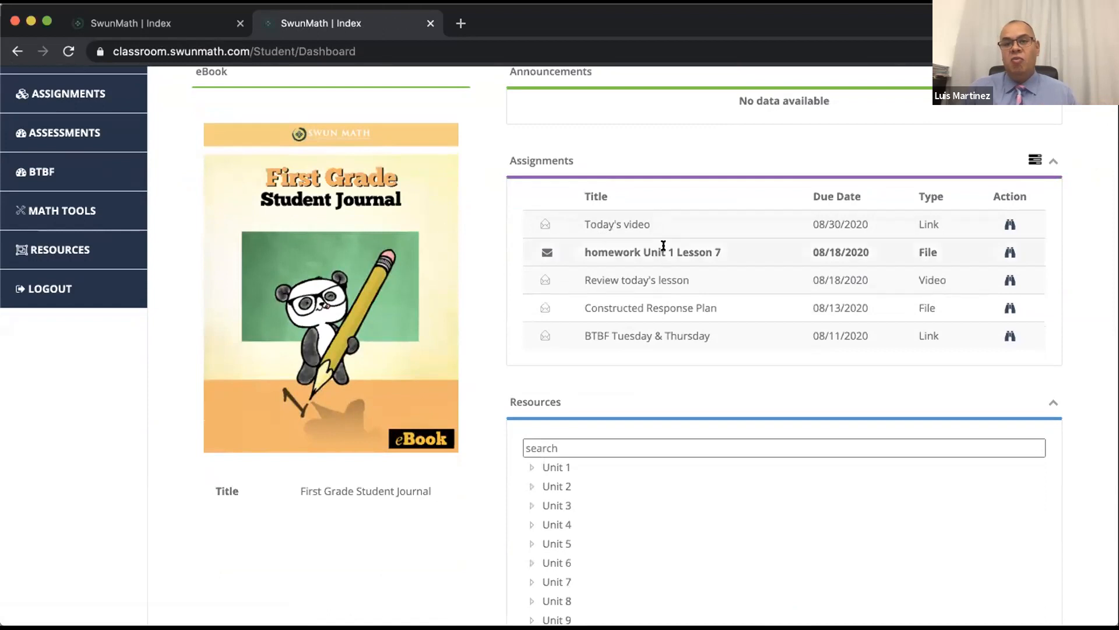
click(1005, 251)
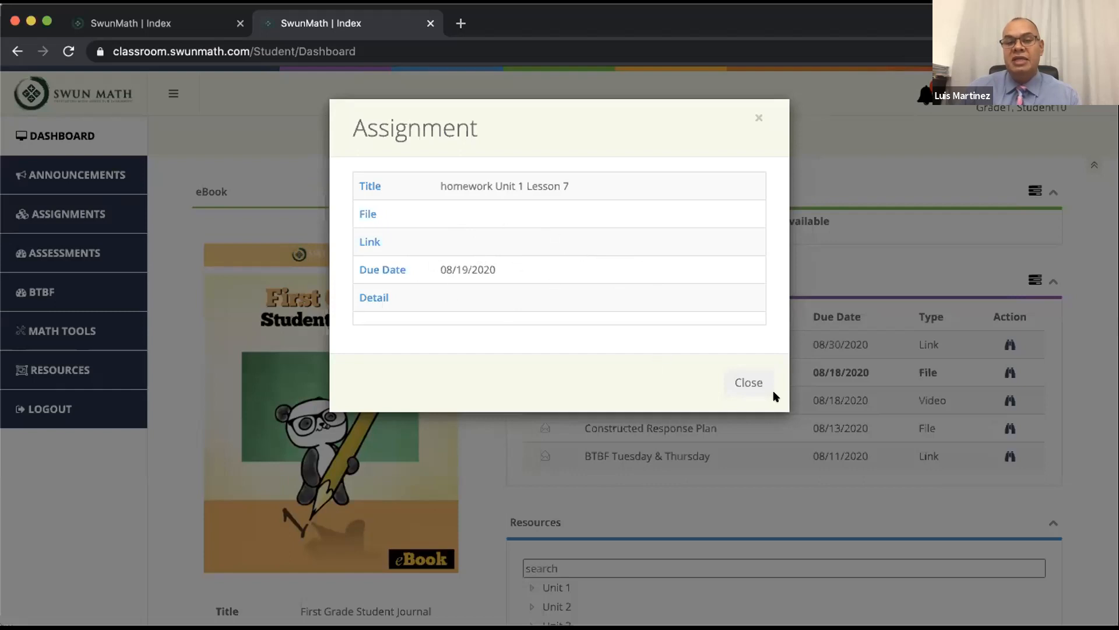
click(757, 383)
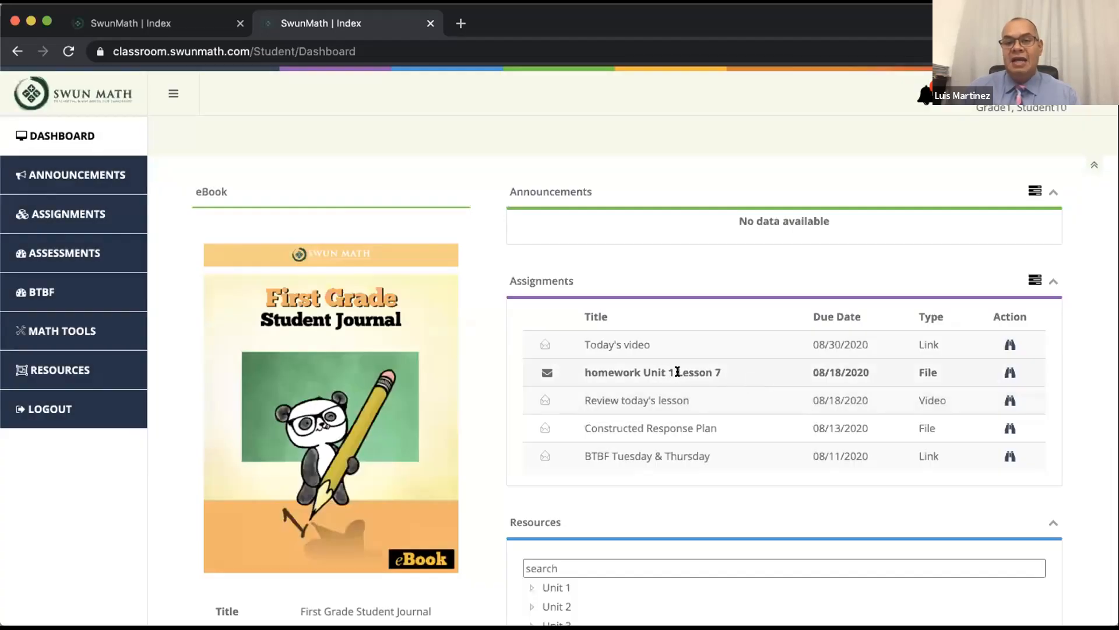
Expand the English resources of Unit 1 Lesson 7 on the dashboard and play its Lesson Video.
scroll(542, 379, down, 5)
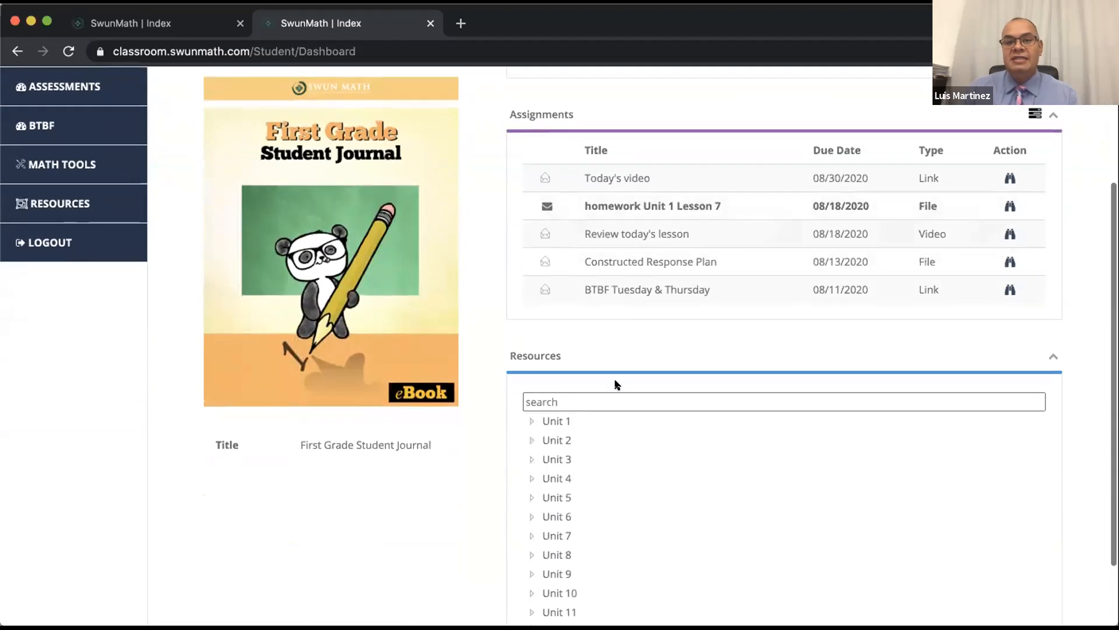
click(547, 420)
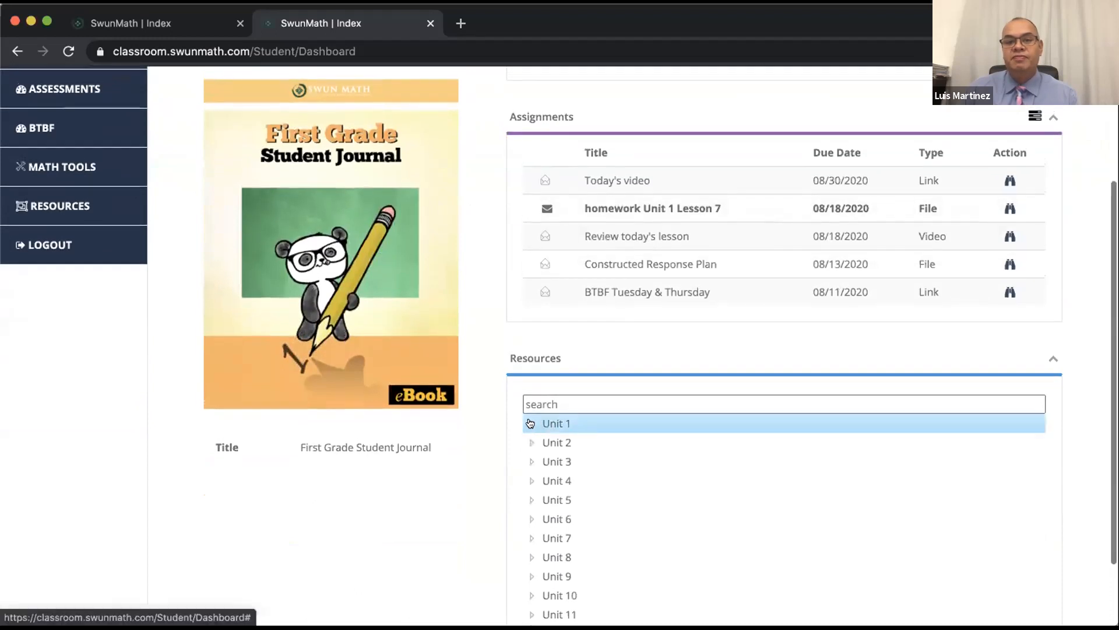
click(531, 421)
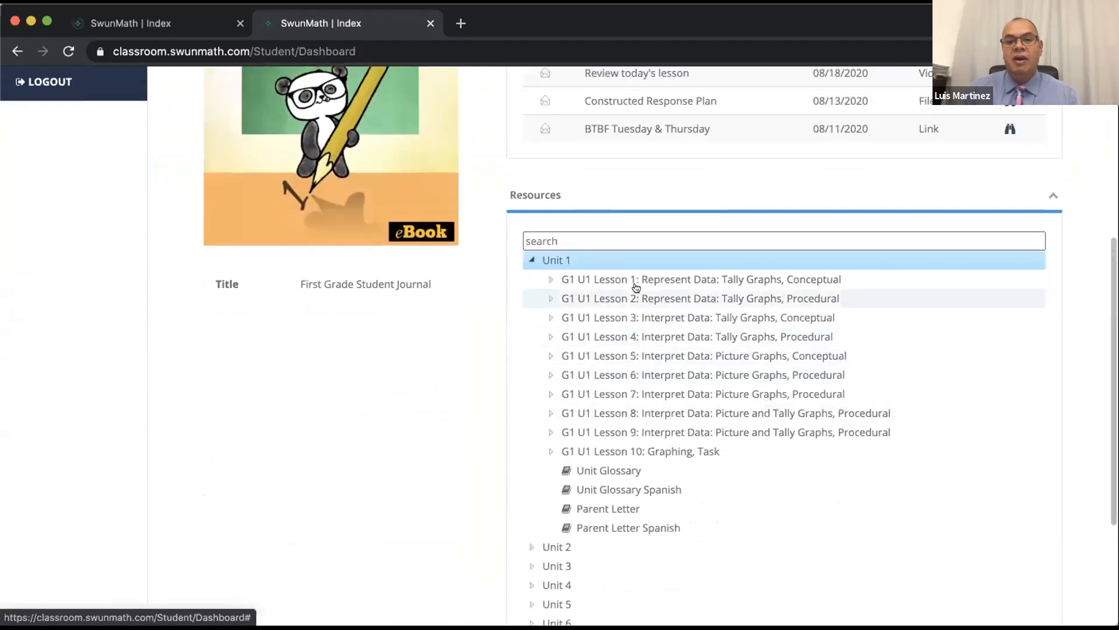
click(545, 395)
scroll(665, 396, down, 3)
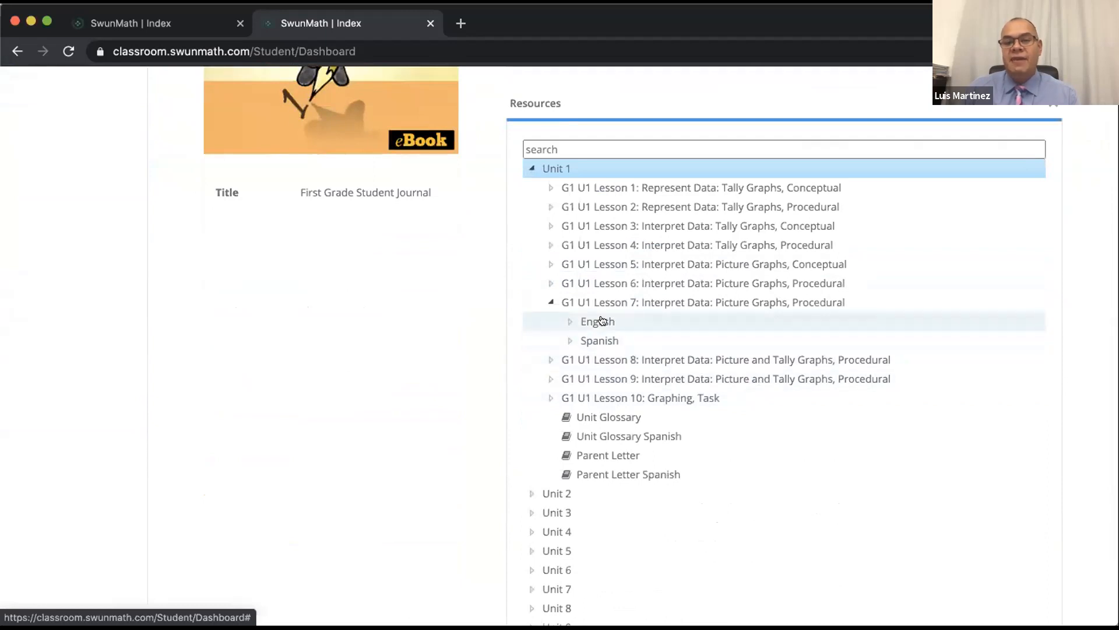
click(568, 322)
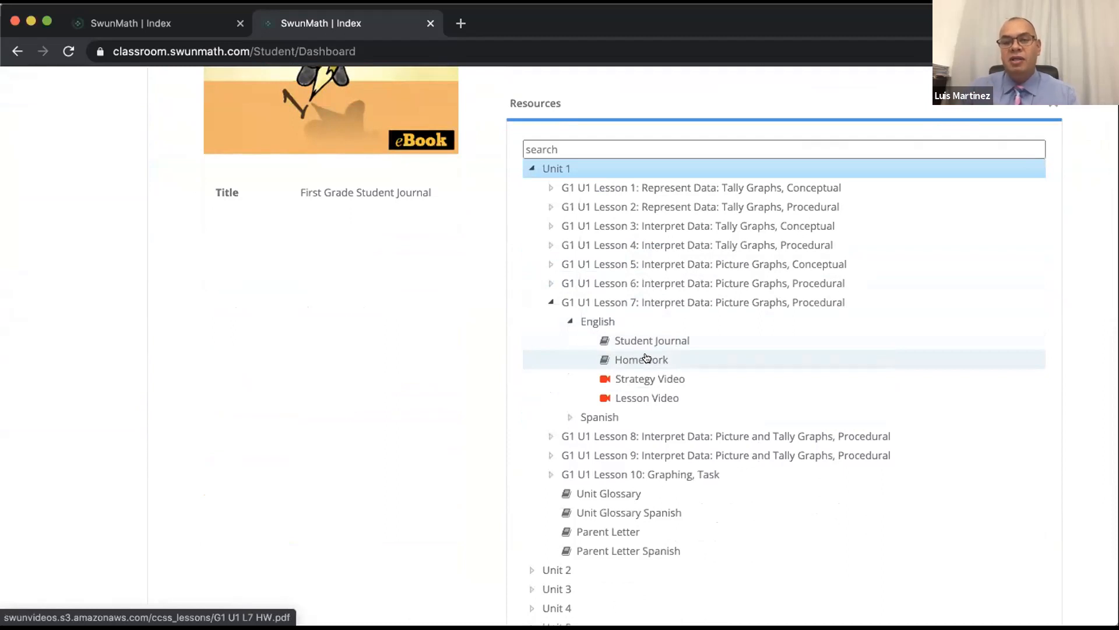
click(637, 397)
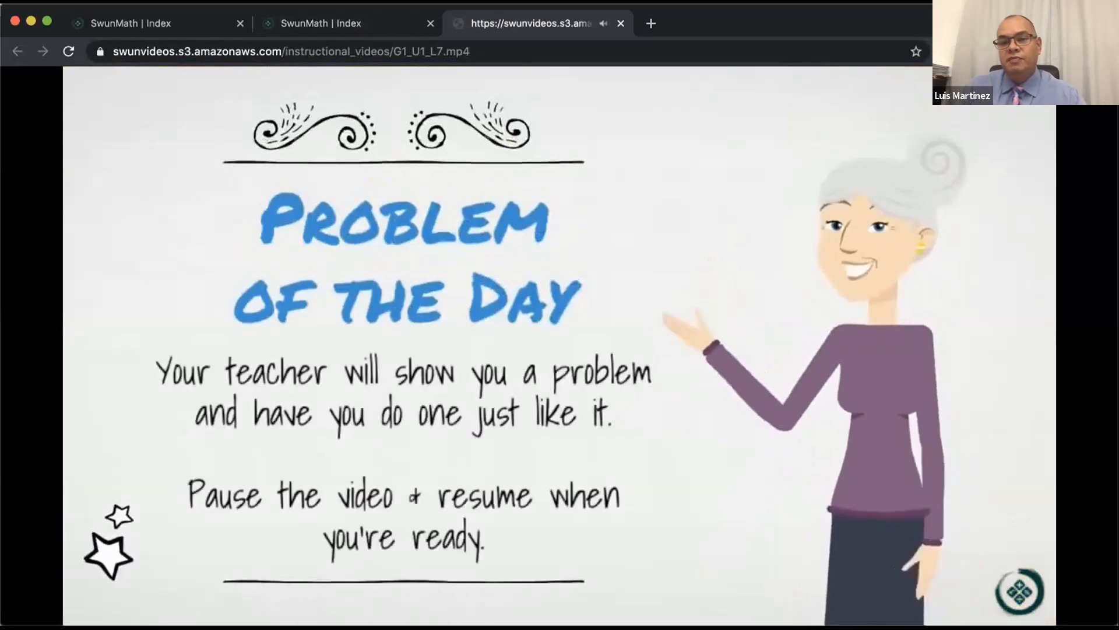
mouse_move(641, 390)
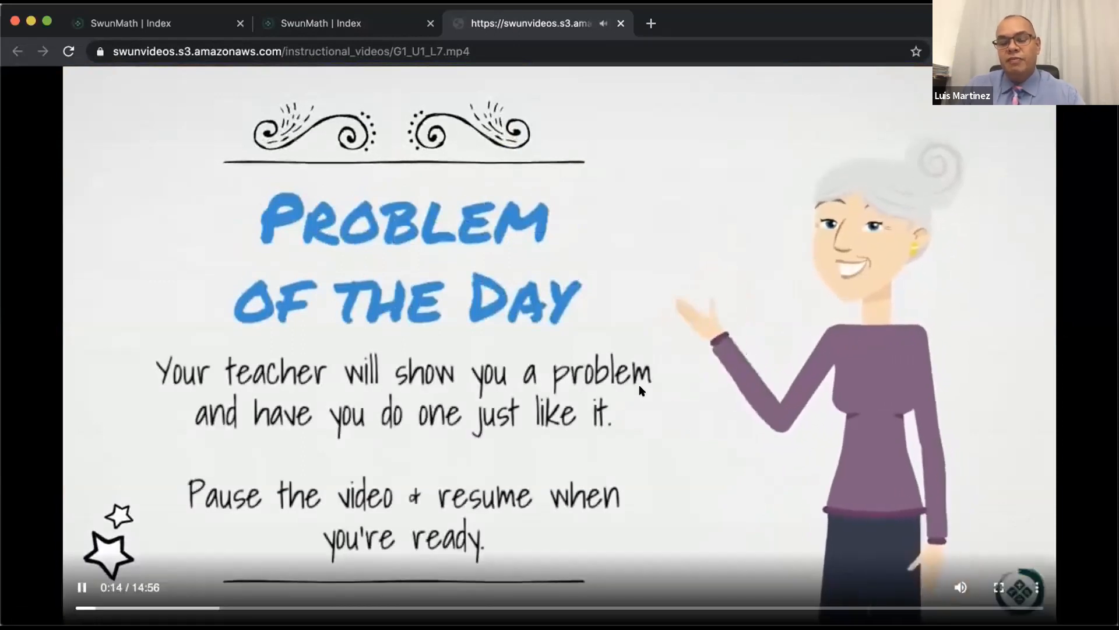